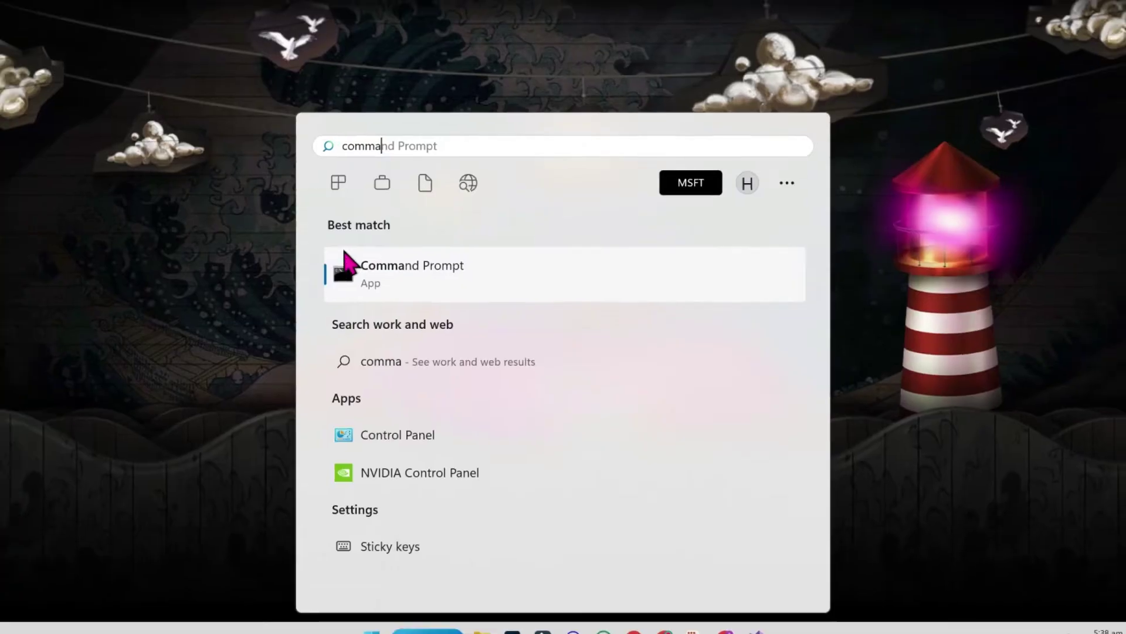
pyautogui.write('nd')
# Run 'flutter doctor' in an administrator Command Prompt, which reports flutter unrecognized
pyautogui.click(347, 264)
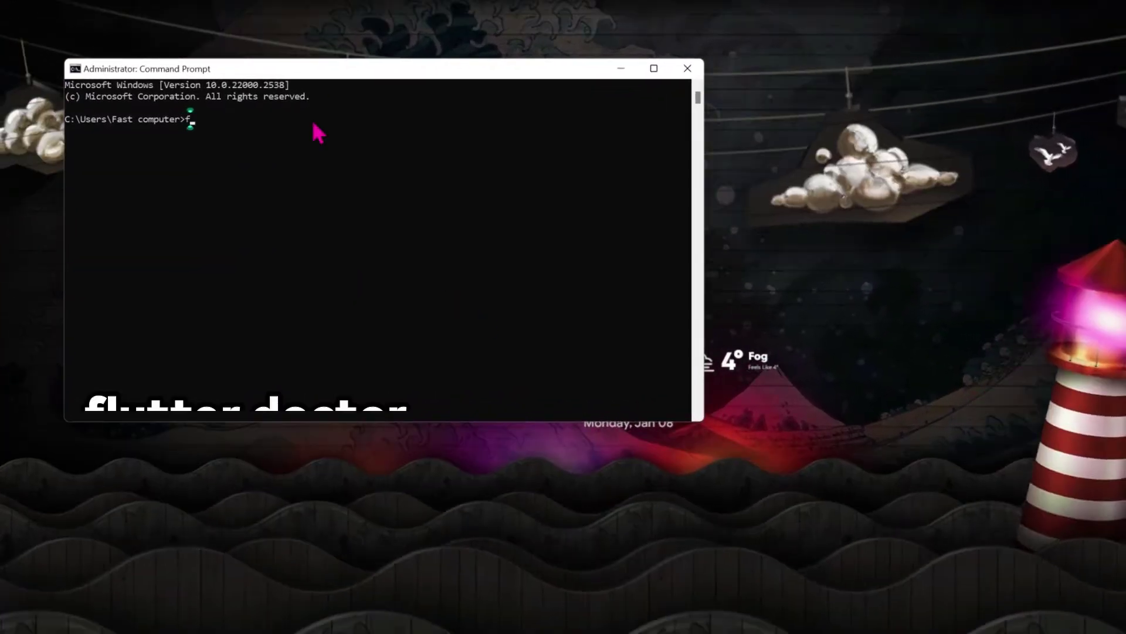
pyautogui.write('flutter doctor')
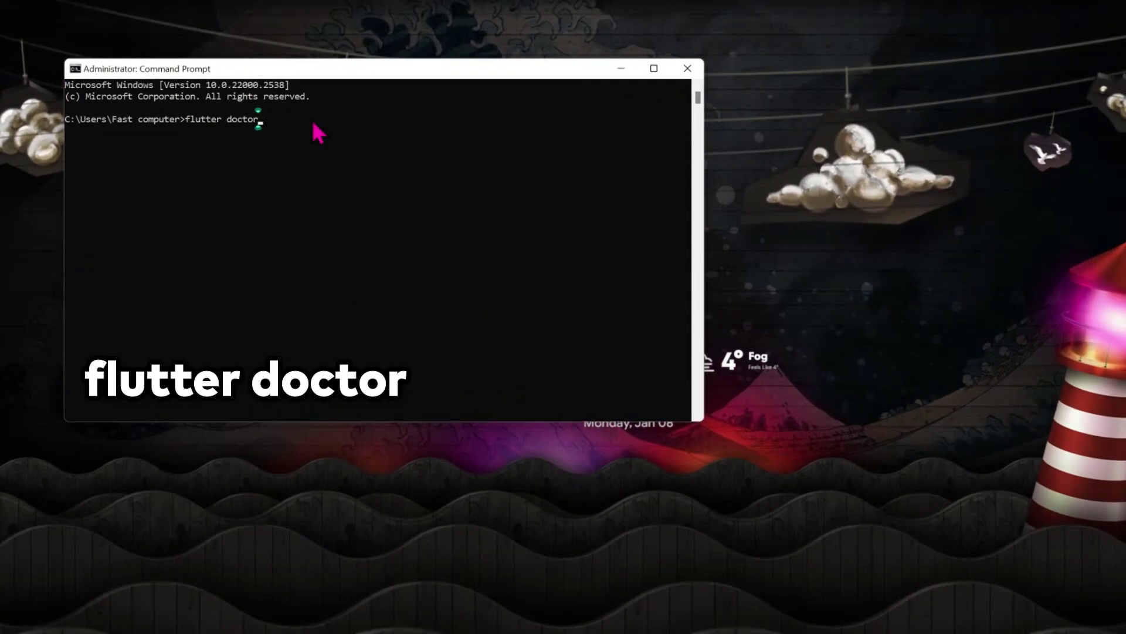
pyautogui.press('Return')
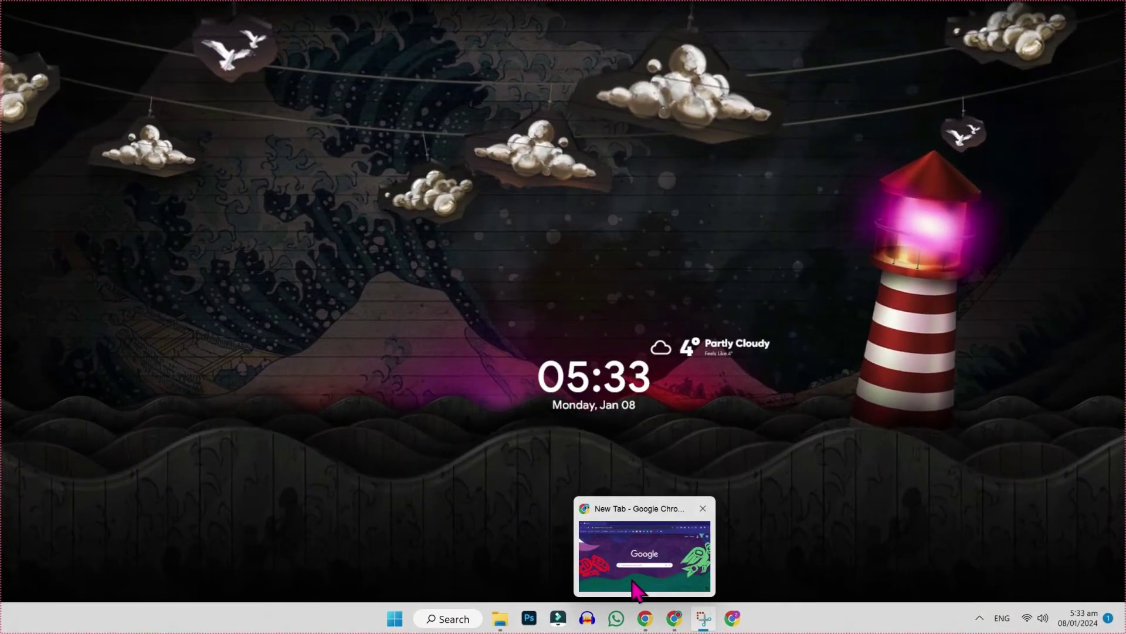
# Search Google in Chrome for 'visual studio'
pyautogui.click(644, 555)
pyautogui.write('isual stu')
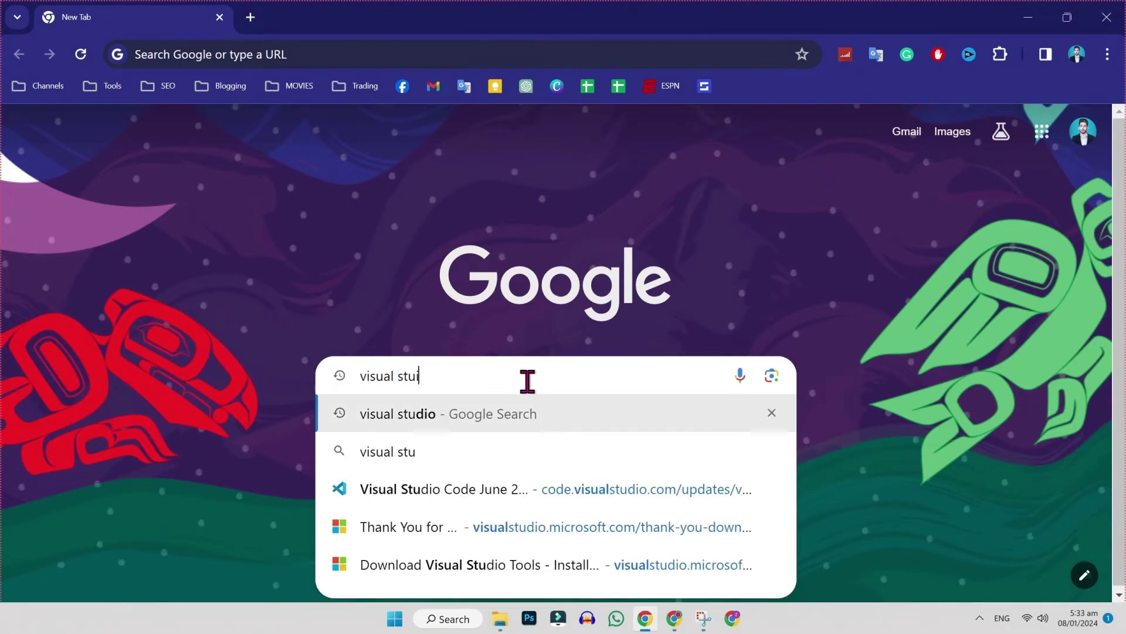
pyautogui.write('dio')
pyautogui.press('Return')
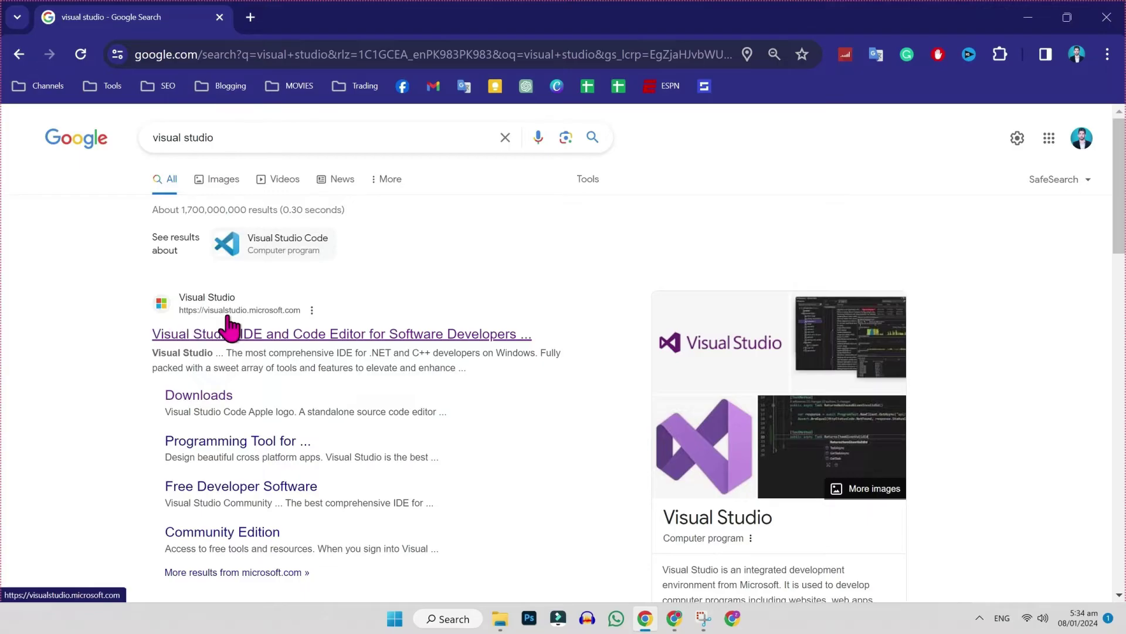
# Download the free Visual Studio Community installer from the official site's Downloads page
pyautogui.click(282, 335)
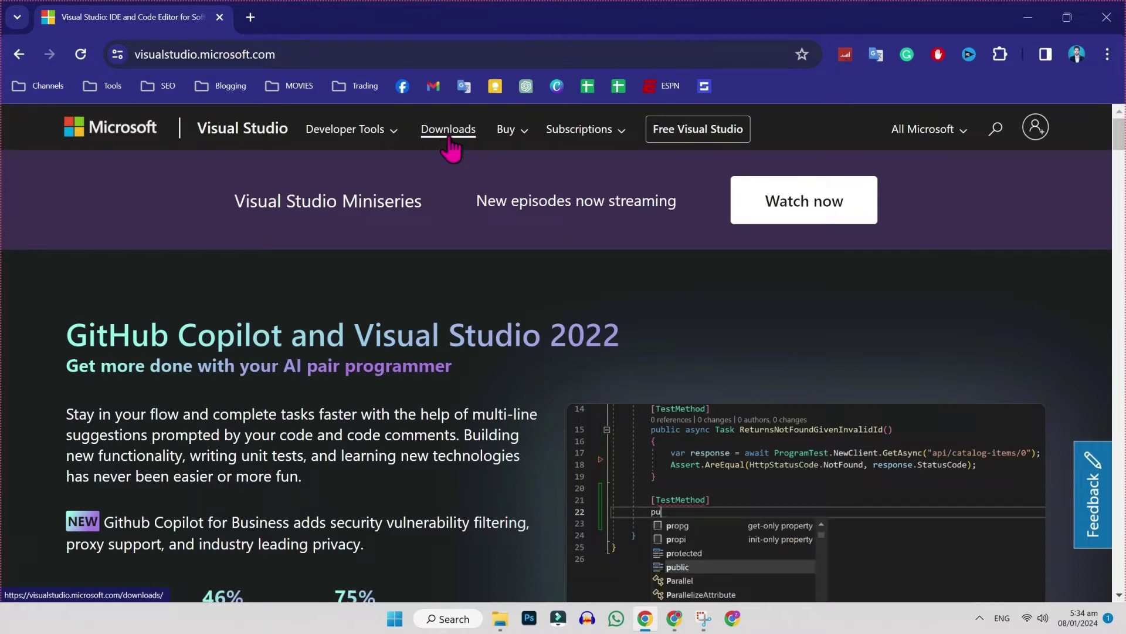
pyautogui.click(448, 129)
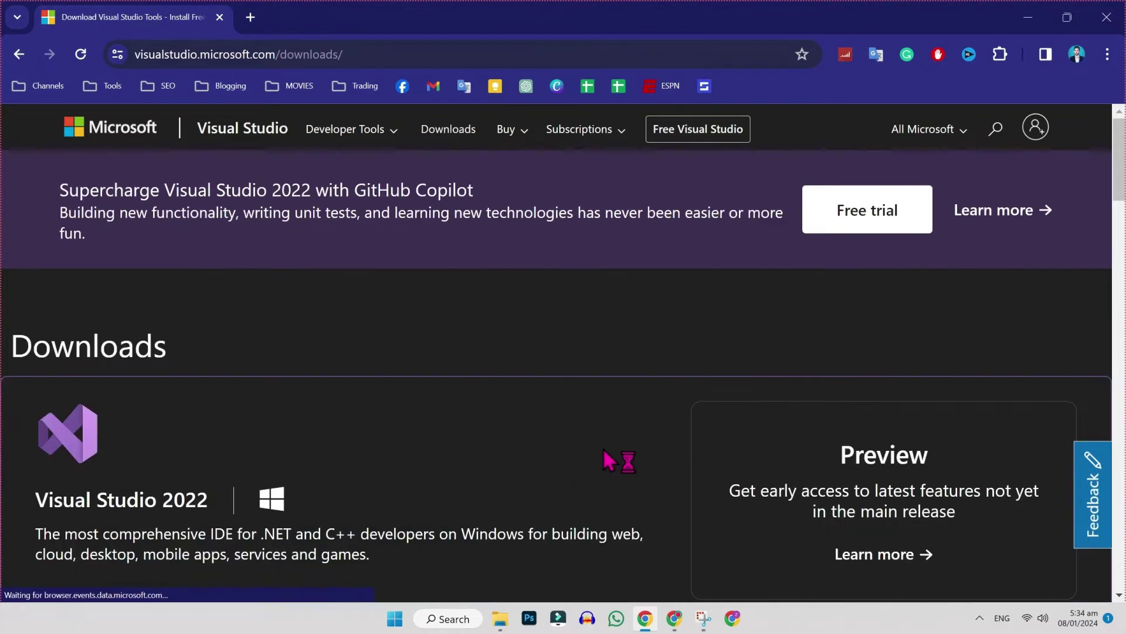
pyautogui.scroll(-5, 616, 461)
pyautogui.scroll(-2, 615, 460)
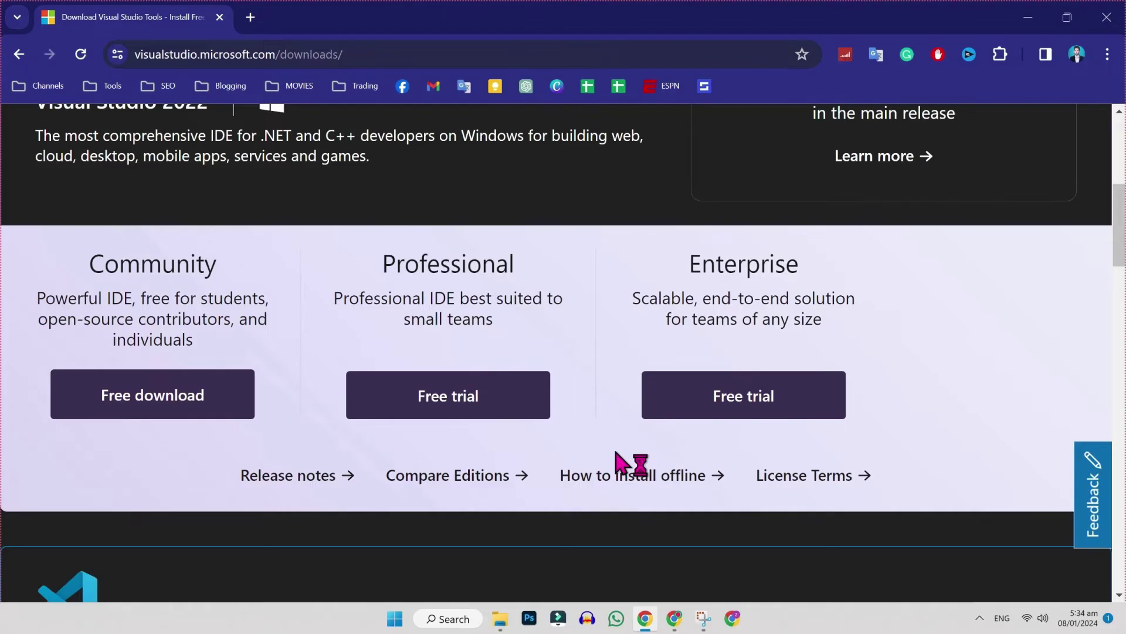
pyautogui.scroll(-1, 616, 460)
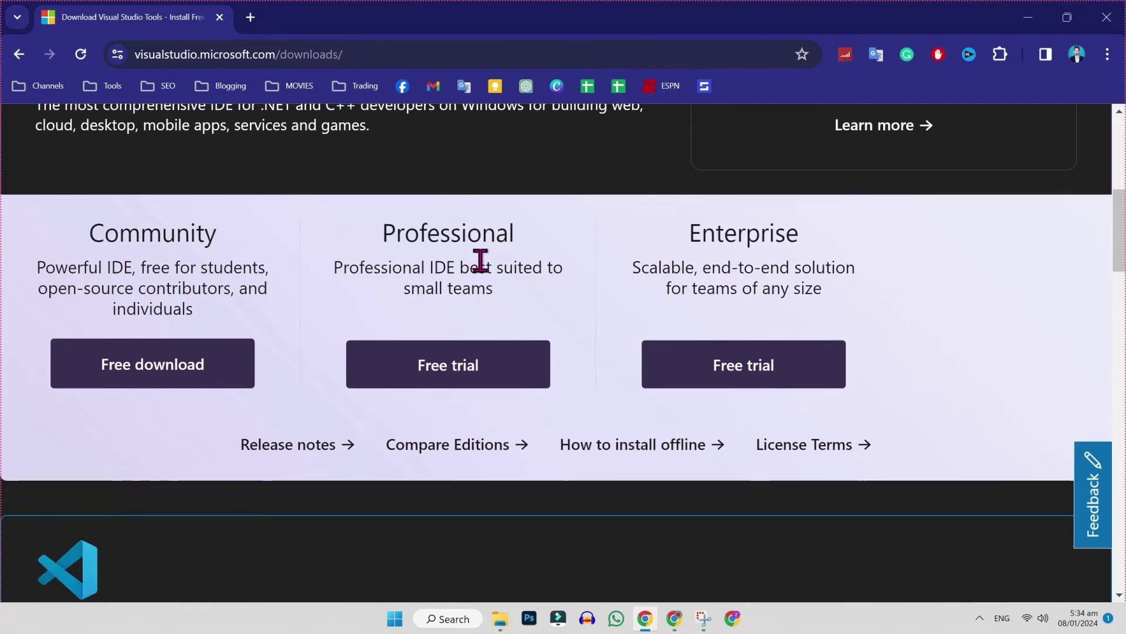
pyautogui.scroll(1, 744, 267)
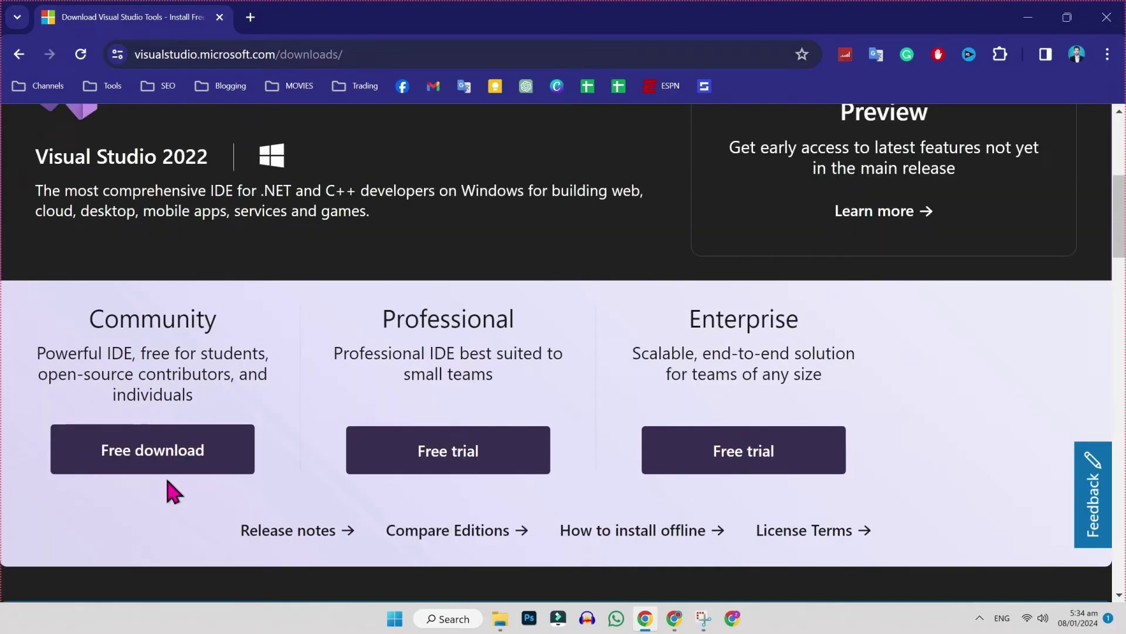
pyautogui.click(165, 466)
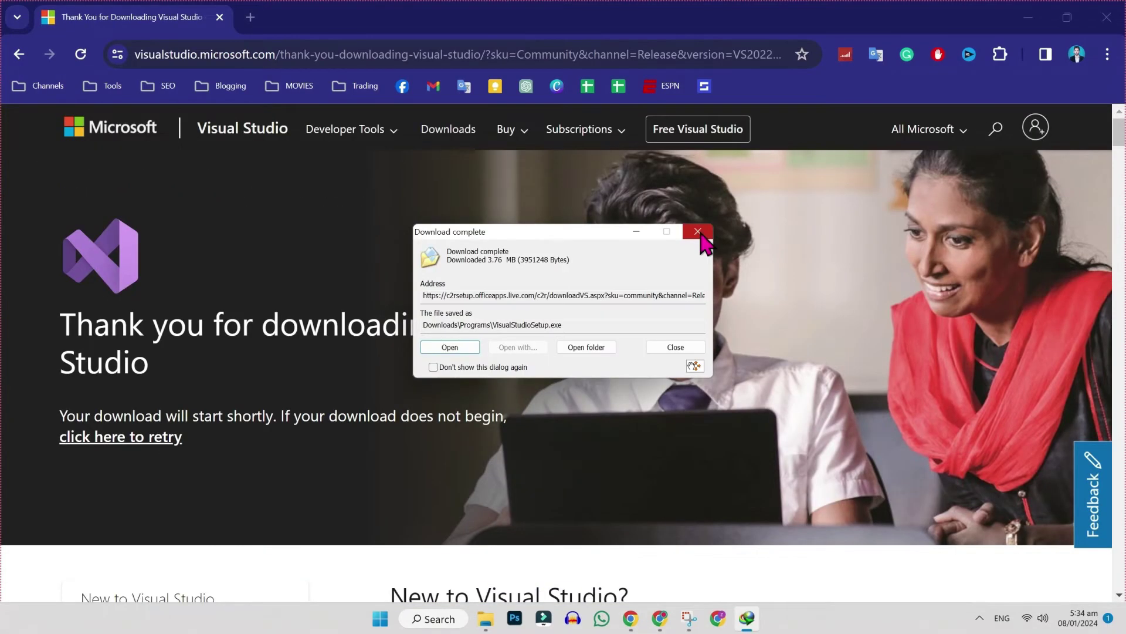
# Run VisualStudioSetup from the Programs download folder
pyautogui.click(699, 233)
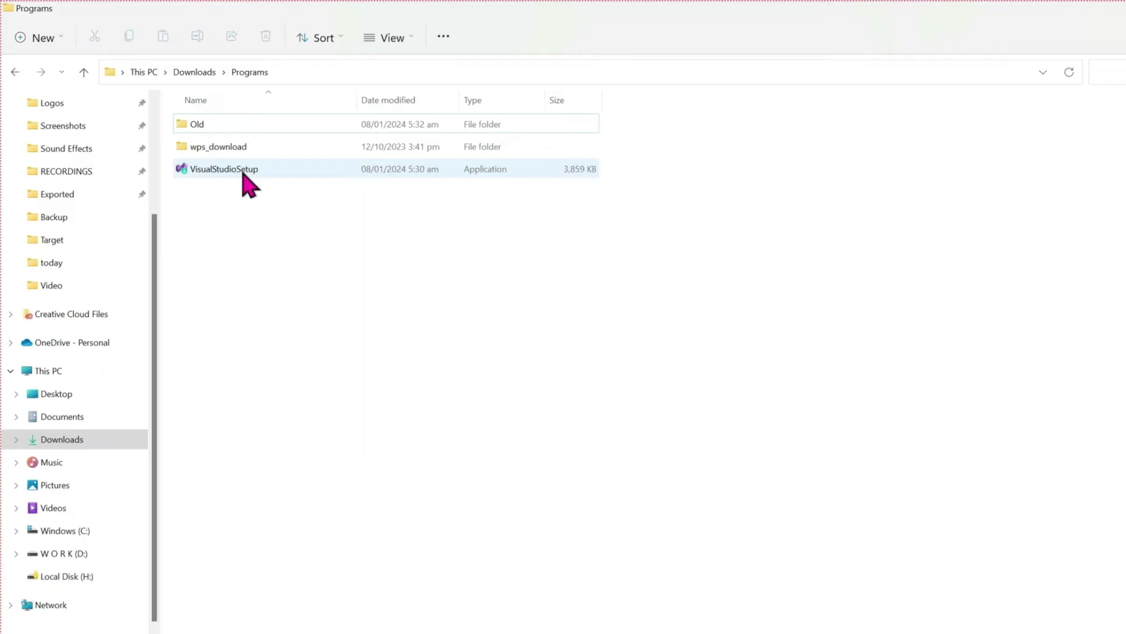
pyautogui.click(244, 182)
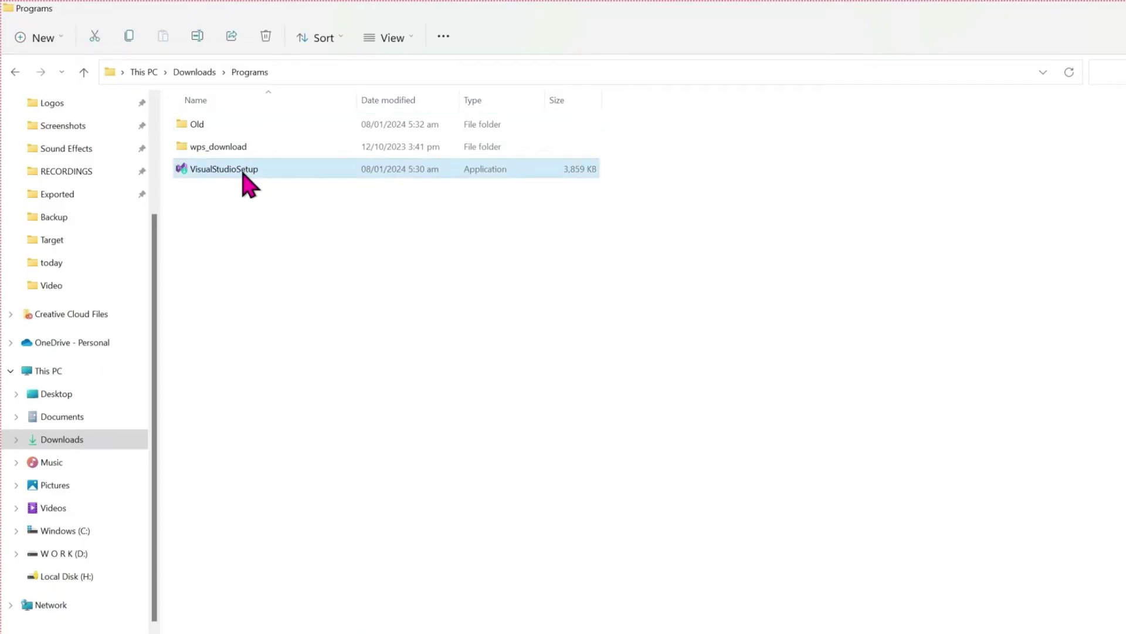
pyautogui.doubleClick(246, 182)
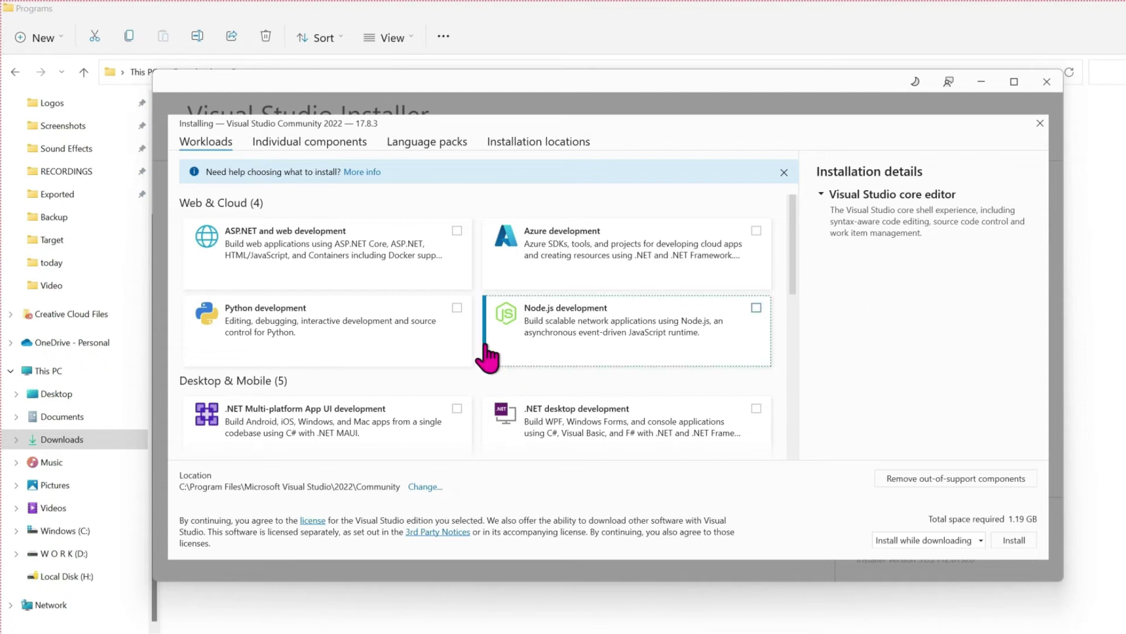
pyautogui.scroll(-3, 714, 389)
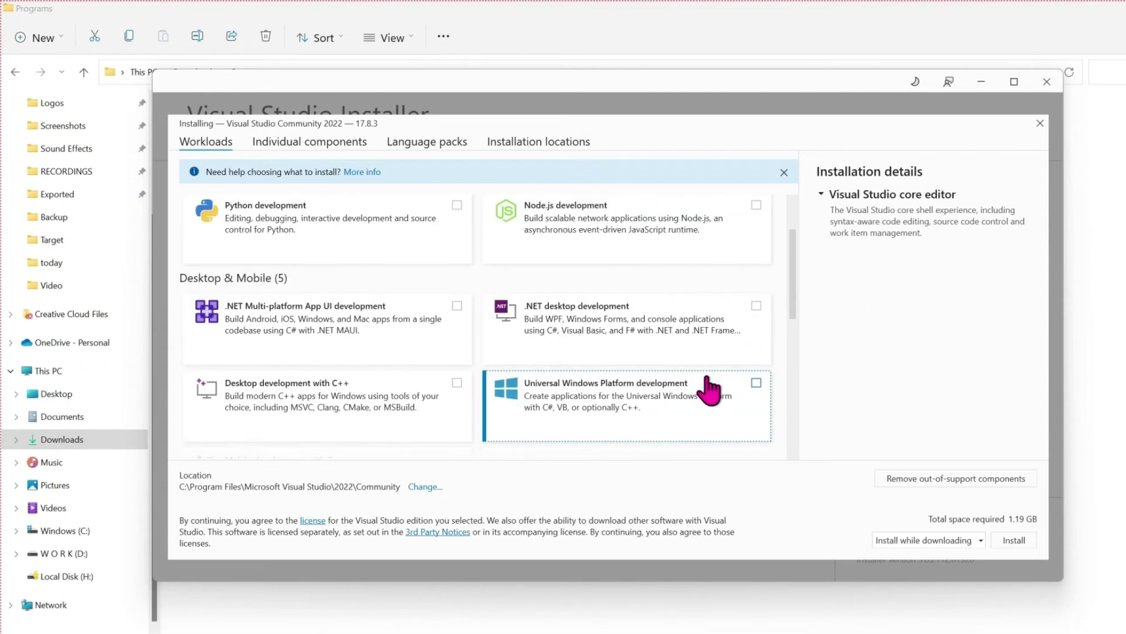
pyautogui.scroll(-2, 617, 370)
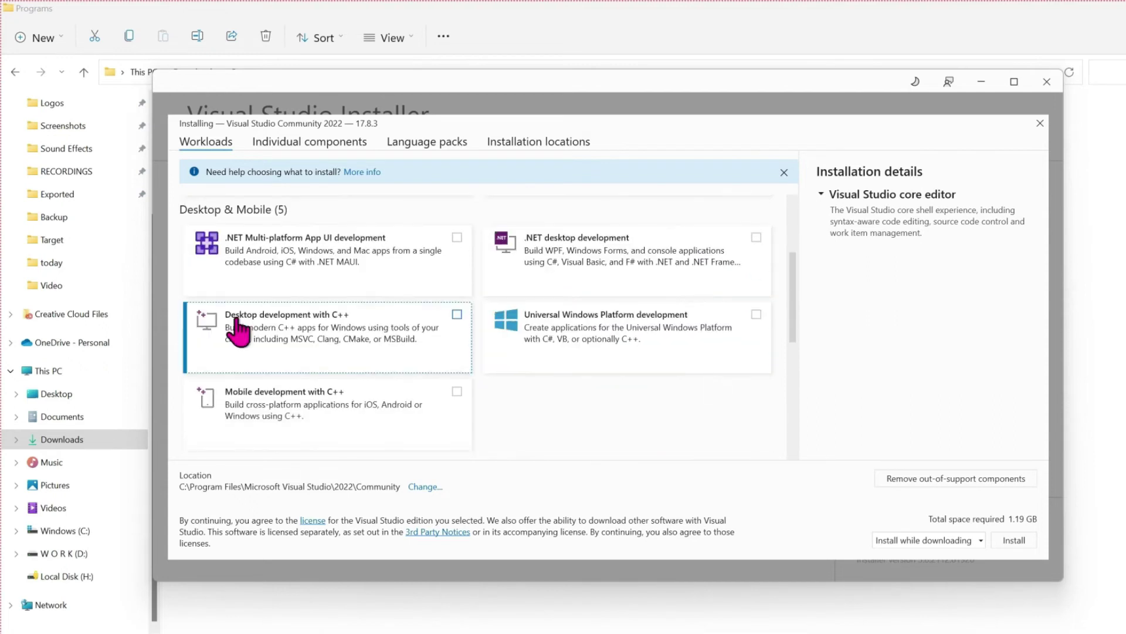
# Check the Desktop development with C++ workload (10.17 GB) and start the install
pyautogui.click(457, 314)
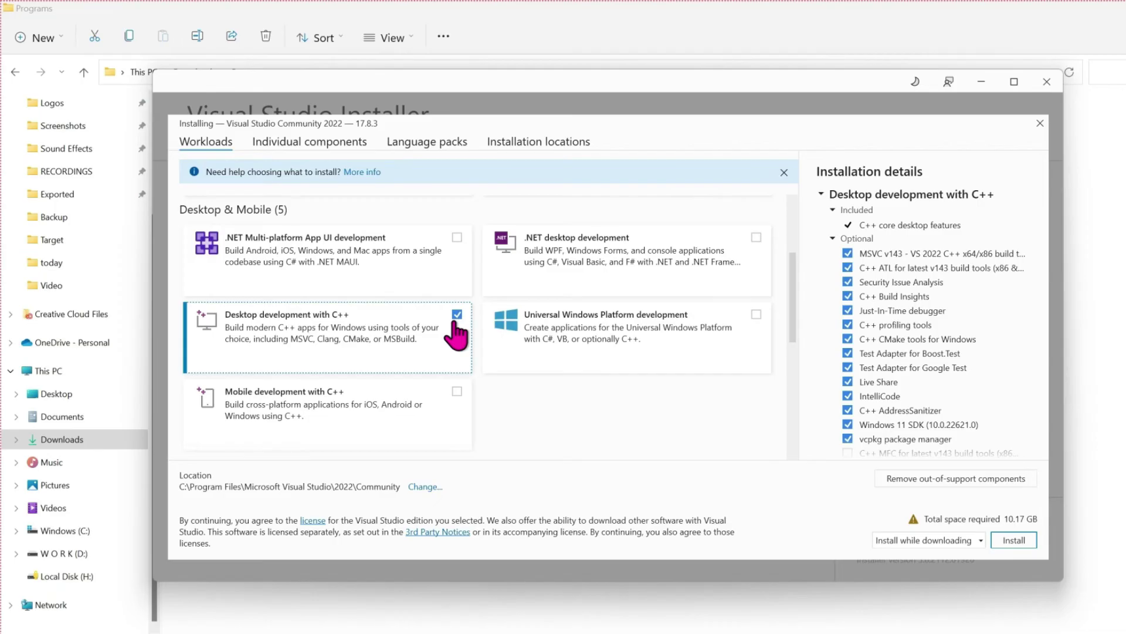
pyautogui.click(1014, 540)
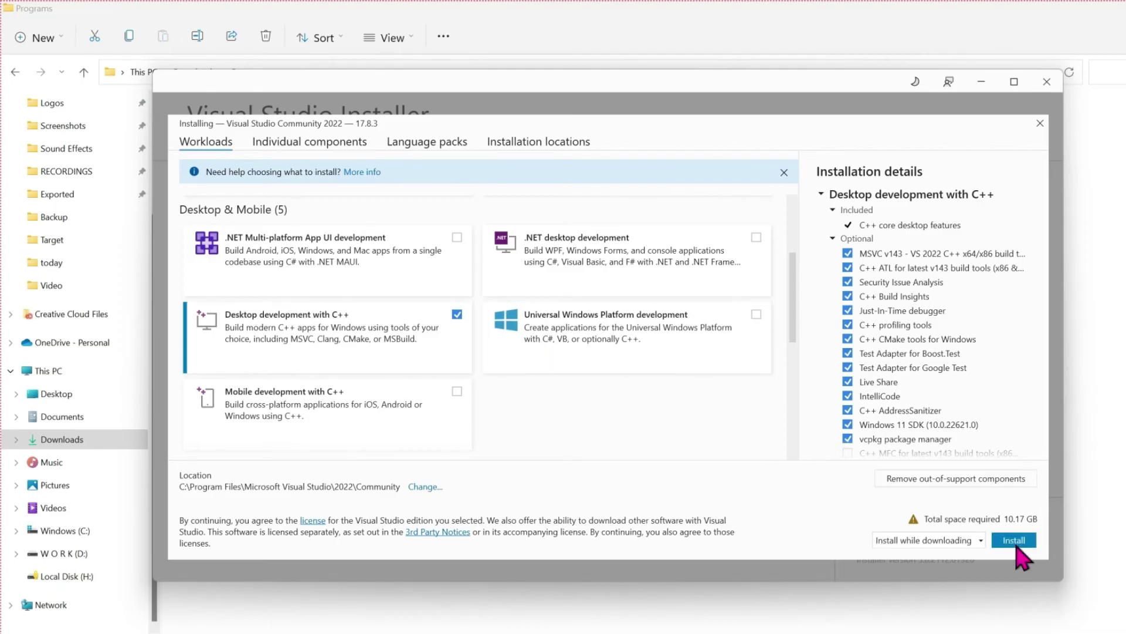